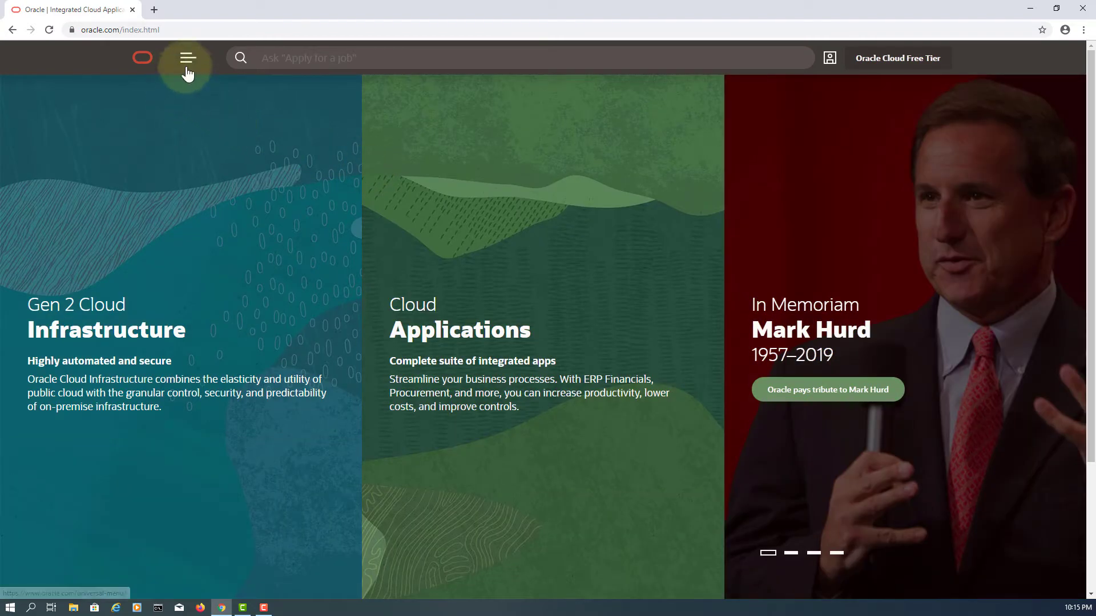
# - Go to Oracle's software downloads page and open the Java SE downloads from its Java section
pyautogui.click(188, 58)
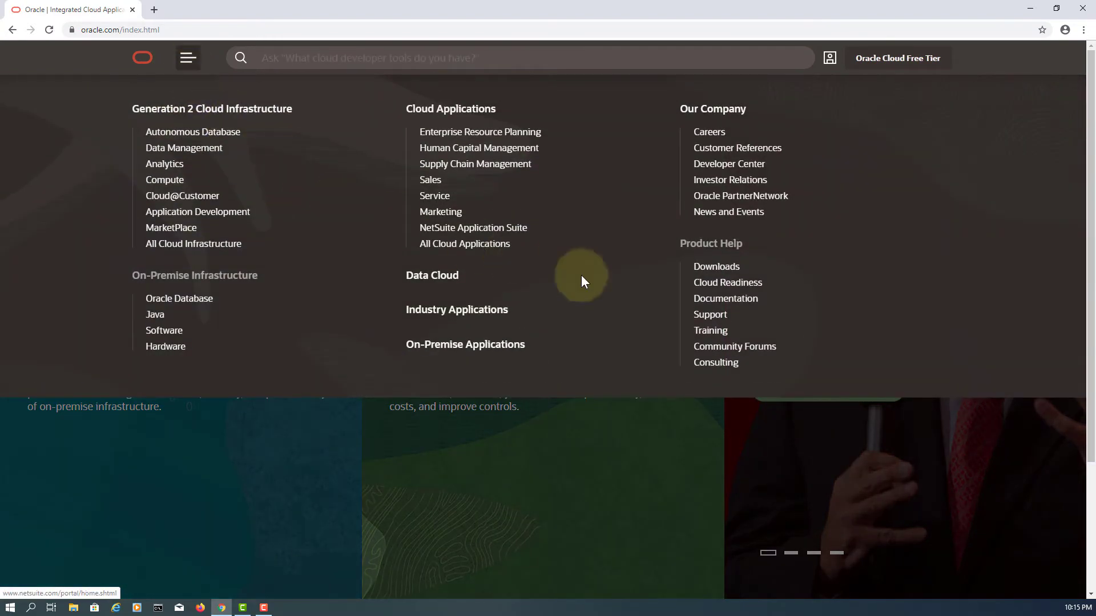
pyautogui.click(706, 275)
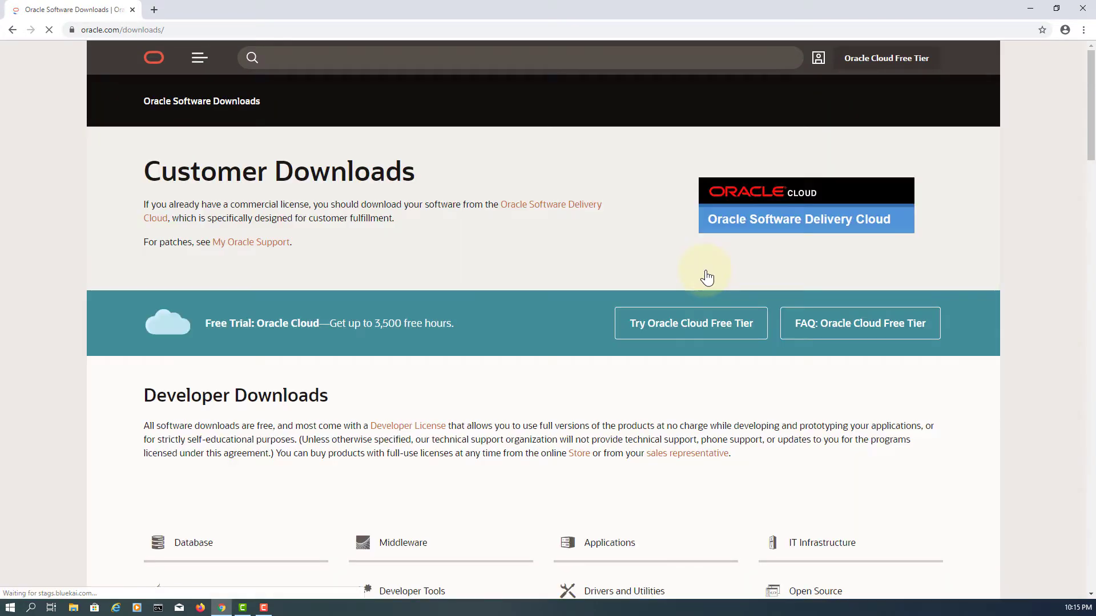
pyautogui.scroll(-3, 707, 278)
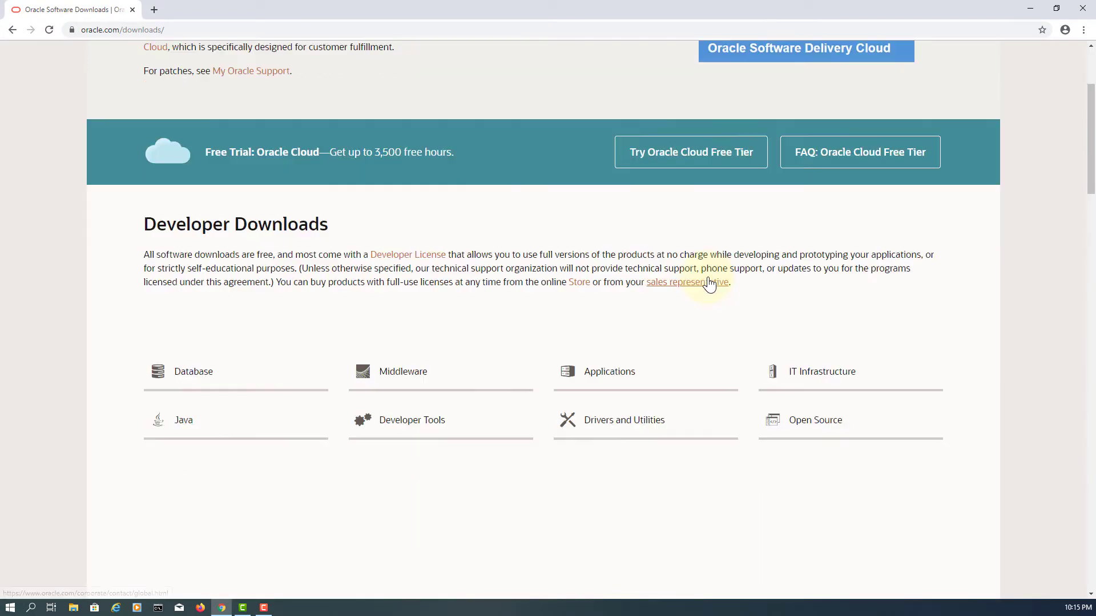
pyautogui.click(201, 421)
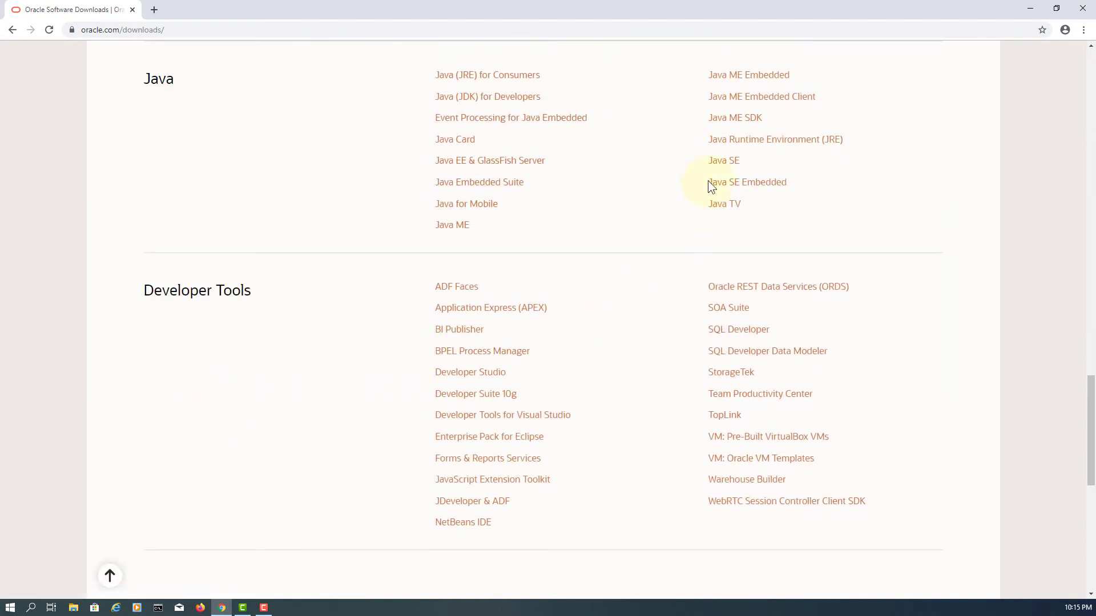
pyautogui.click(722, 163)
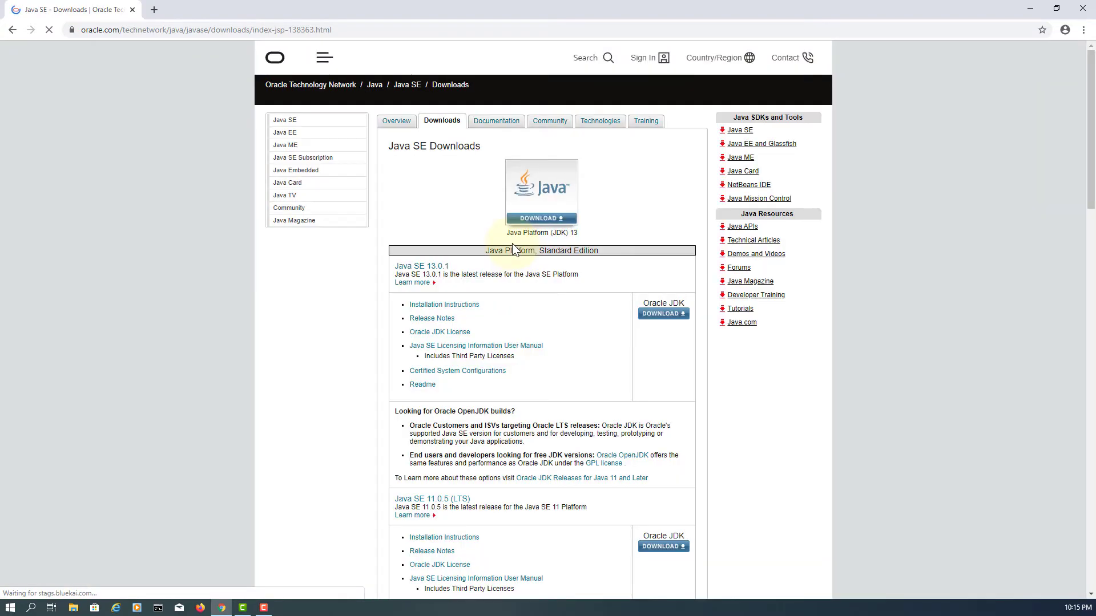
# - Open the Java SE 13.0.1 Oracle JDK download page, accept the license agreement and download jdk-13.0.1_windows-x64_bin.exe
pyautogui.scroll(-1, 512, 245)
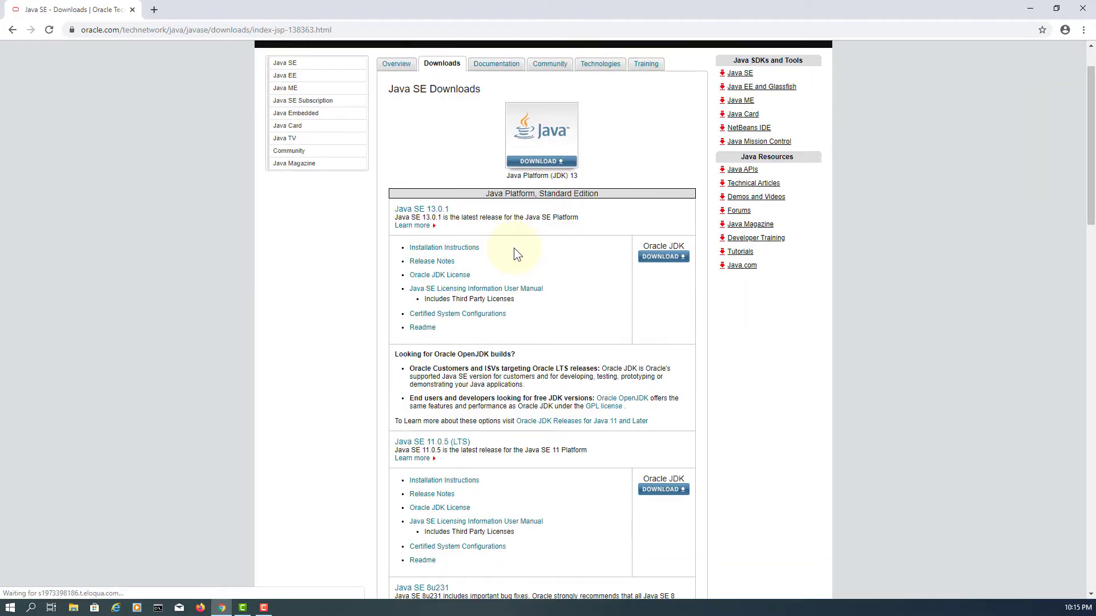
pyautogui.click(664, 257)
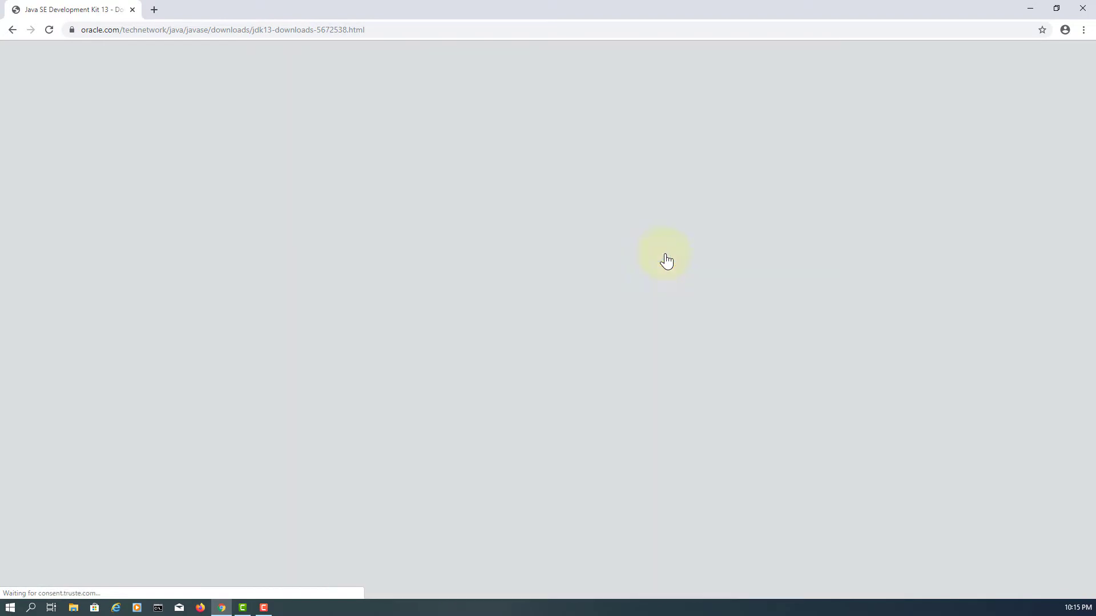
pyautogui.scroll(-1, 656, 268)
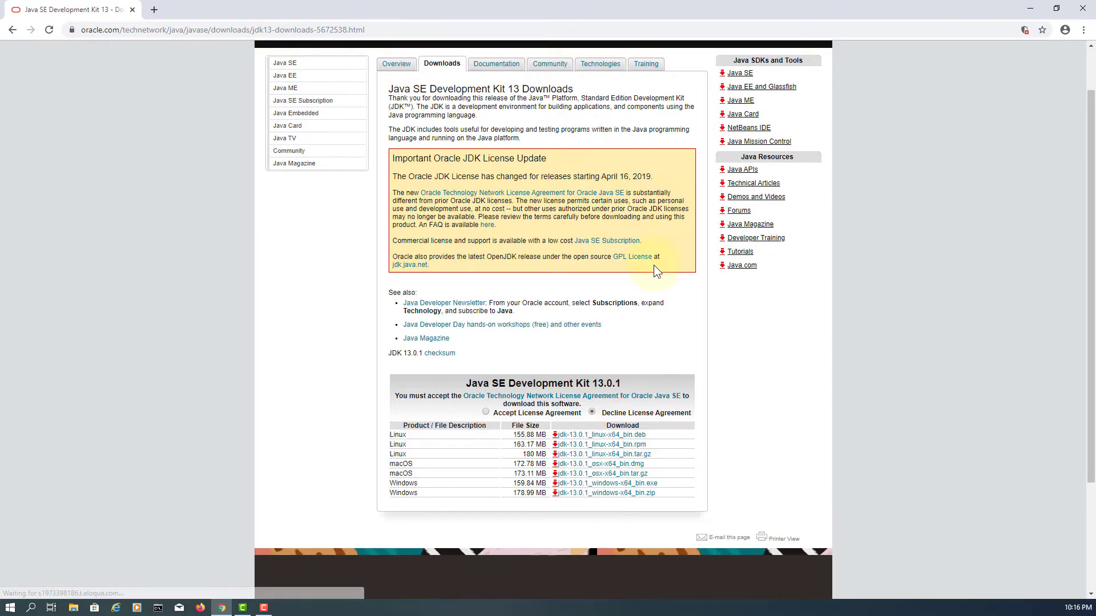
pyautogui.scroll(-1, 655, 269)
pyautogui.click(486, 356)
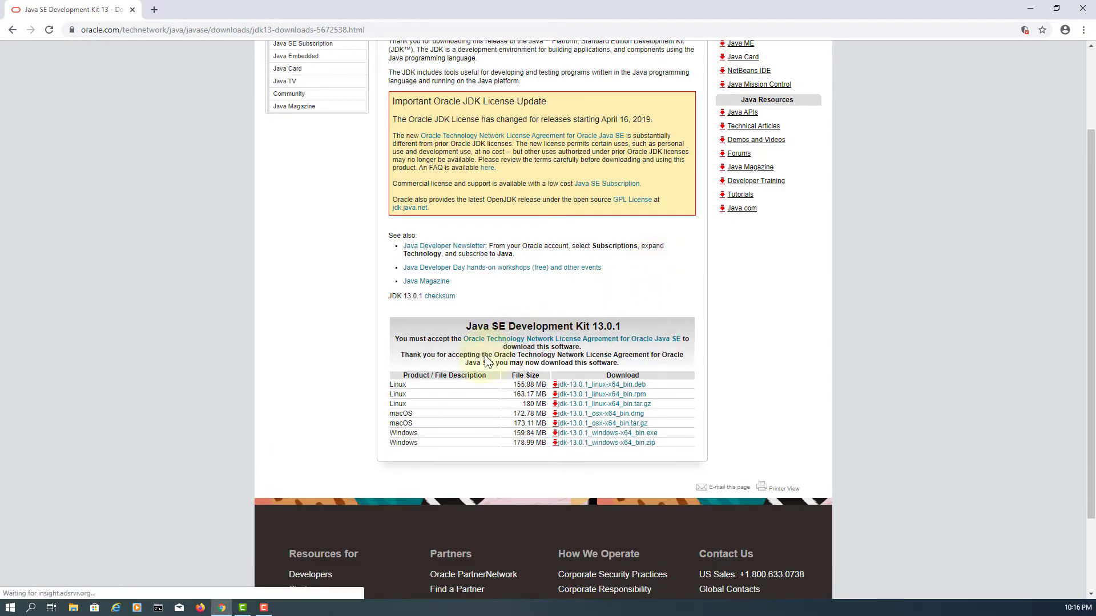
pyautogui.scroll(-2, 486, 359)
pyautogui.scroll(1, 485, 359)
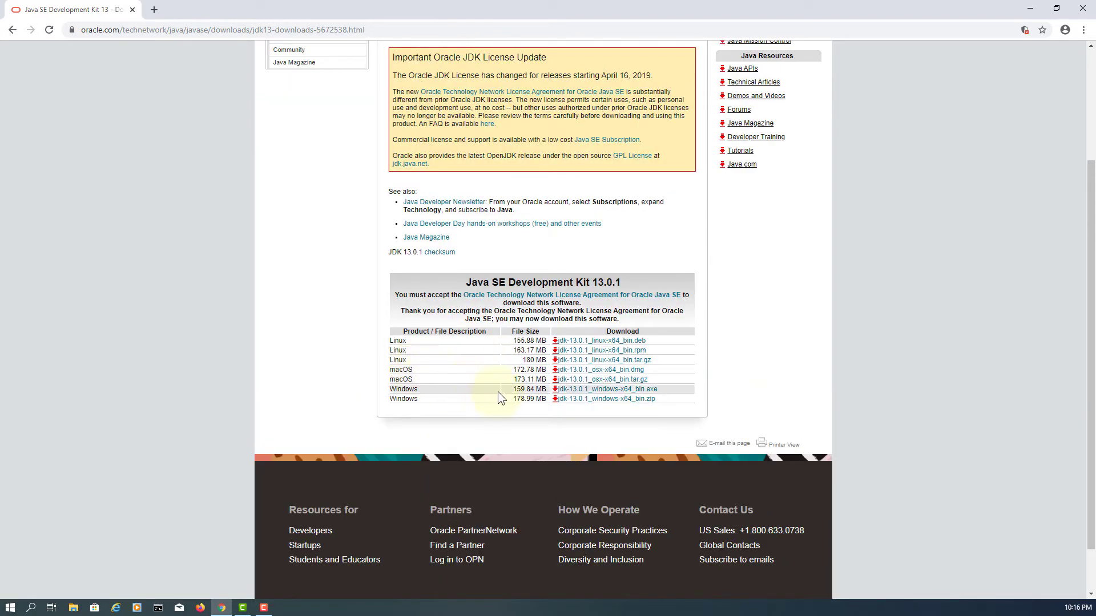
pyautogui.click(653, 396)
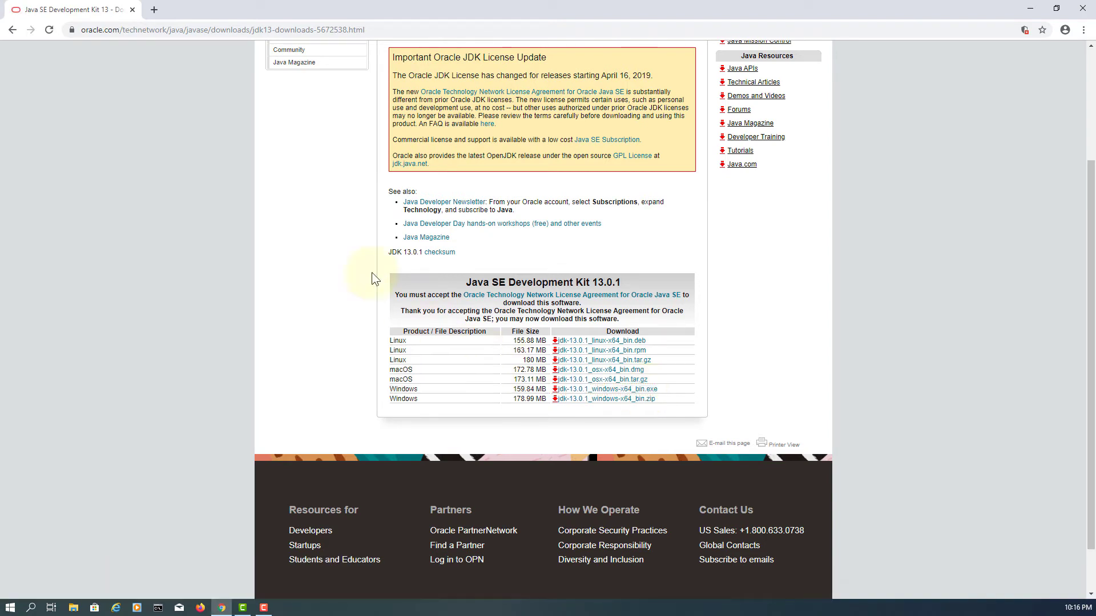
# - Return to the Java SE downloads, accept the Java SE 13 Documentation license for jdk-13.0.1_doc-all.zip, and close the browser
pyautogui.click(13, 30)
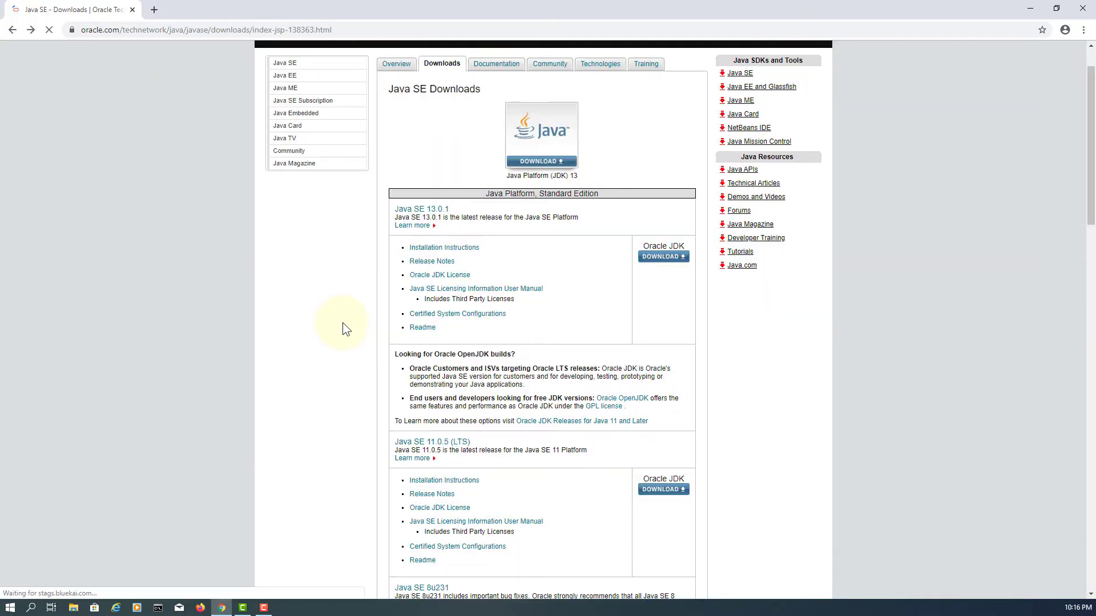
pyautogui.scroll(-2, 362, 331)
pyautogui.scroll(-7, 365, 330)
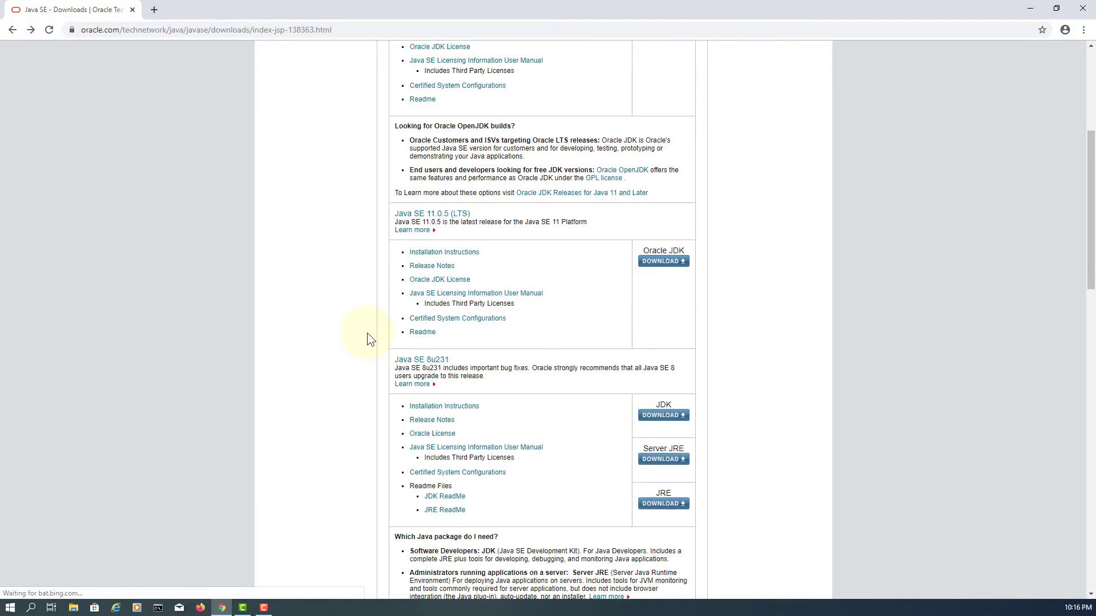
pyautogui.scroll(-8, 370, 338)
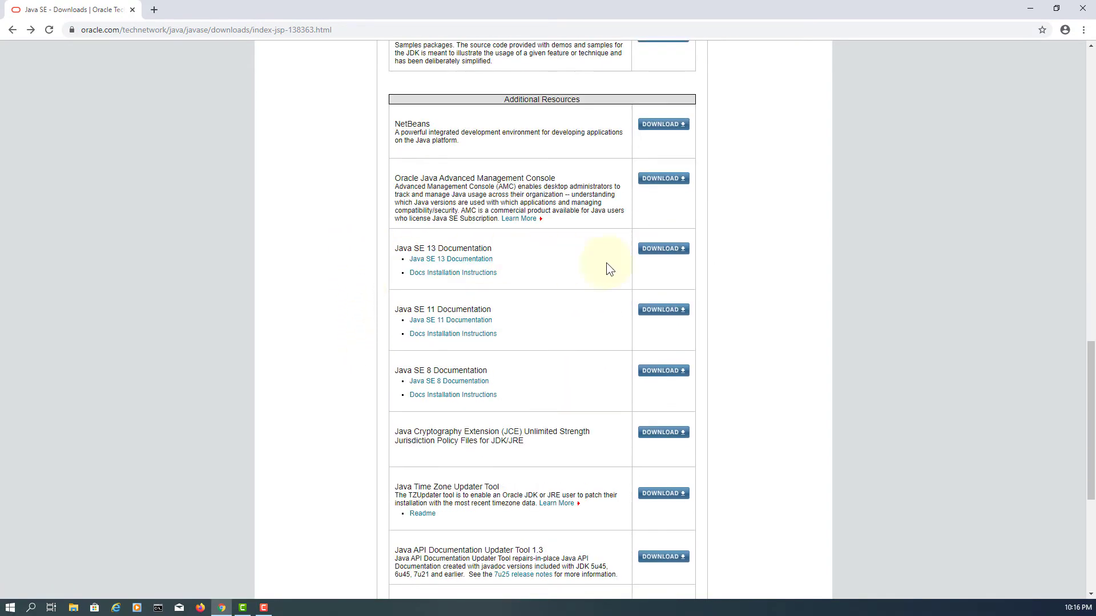
pyautogui.click(663, 249)
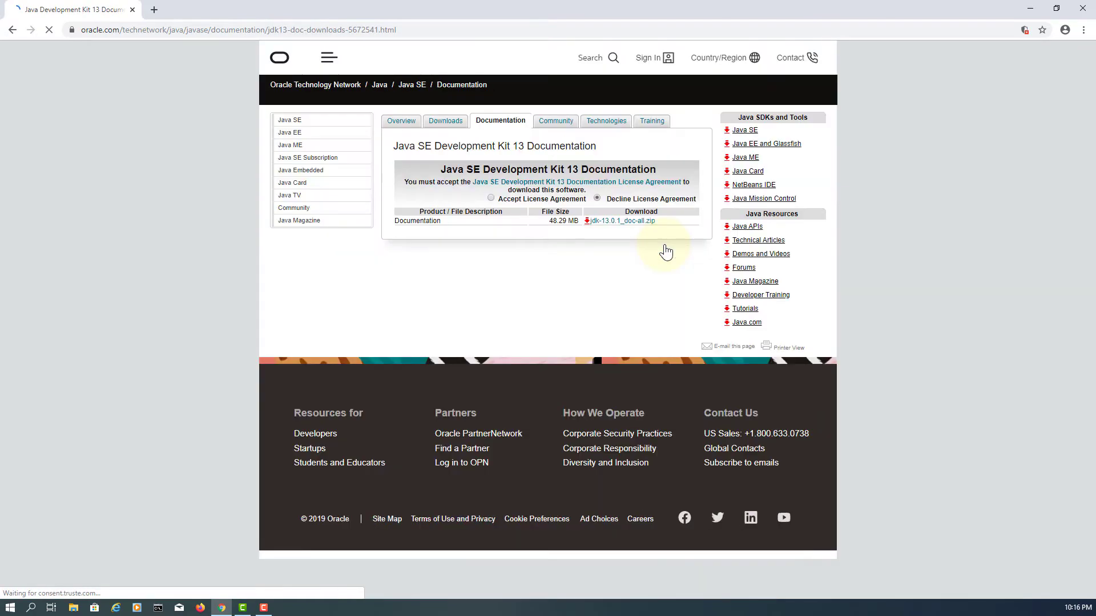
pyautogui.click(491, 196)
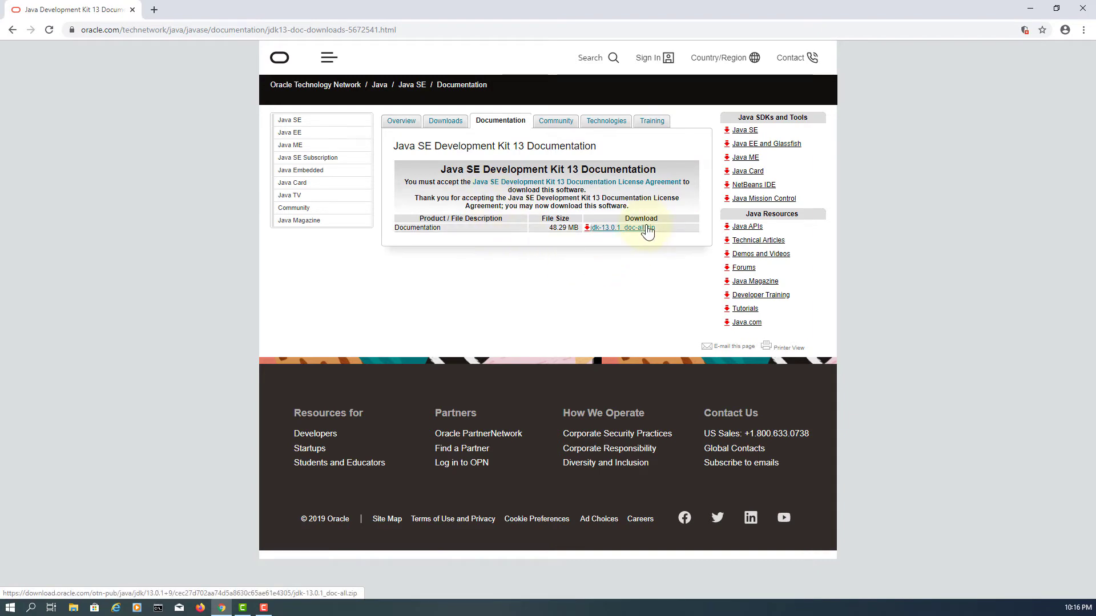
pyautogui.click(1083, 11)
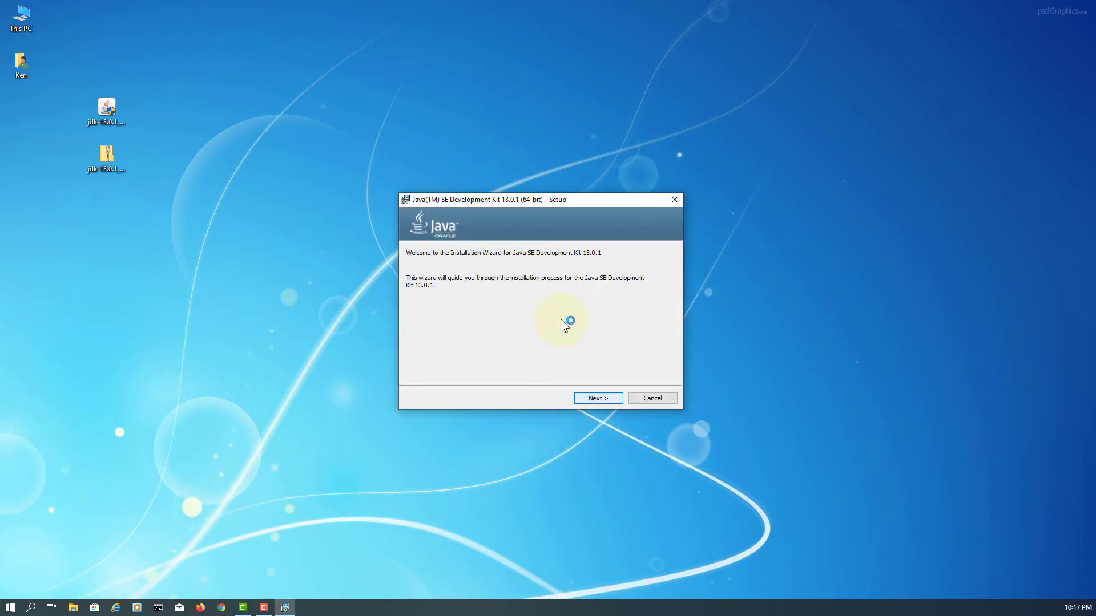
# - Install Java SE Development Kit 13.0.1 in the default destination folder and close the setup wizard
pyautogui.press('Return')
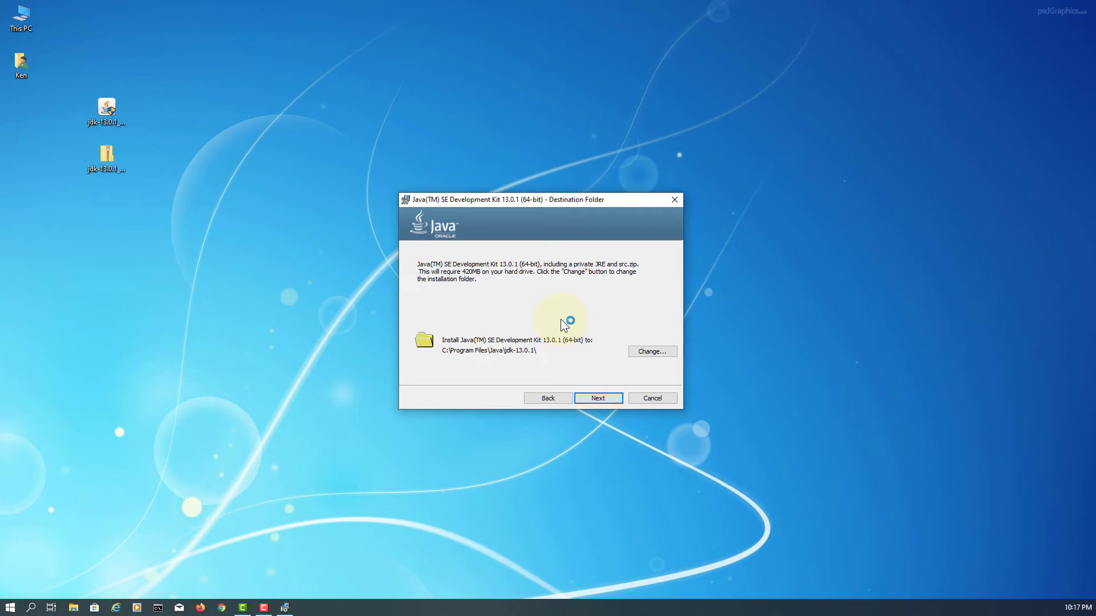
pyautogui.press('Return')
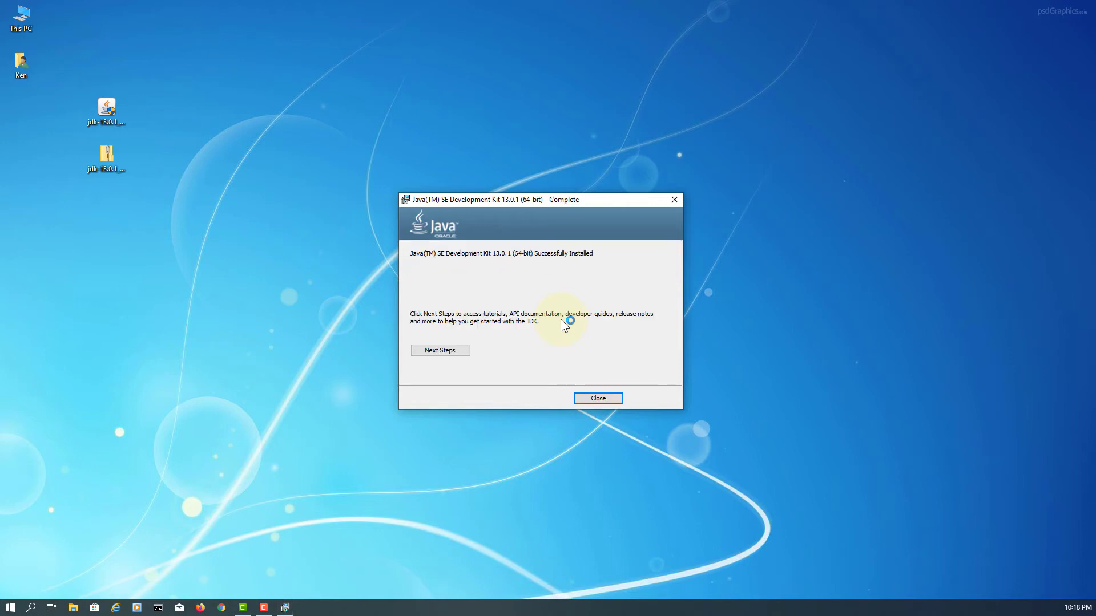
pyautogui.press('Return')
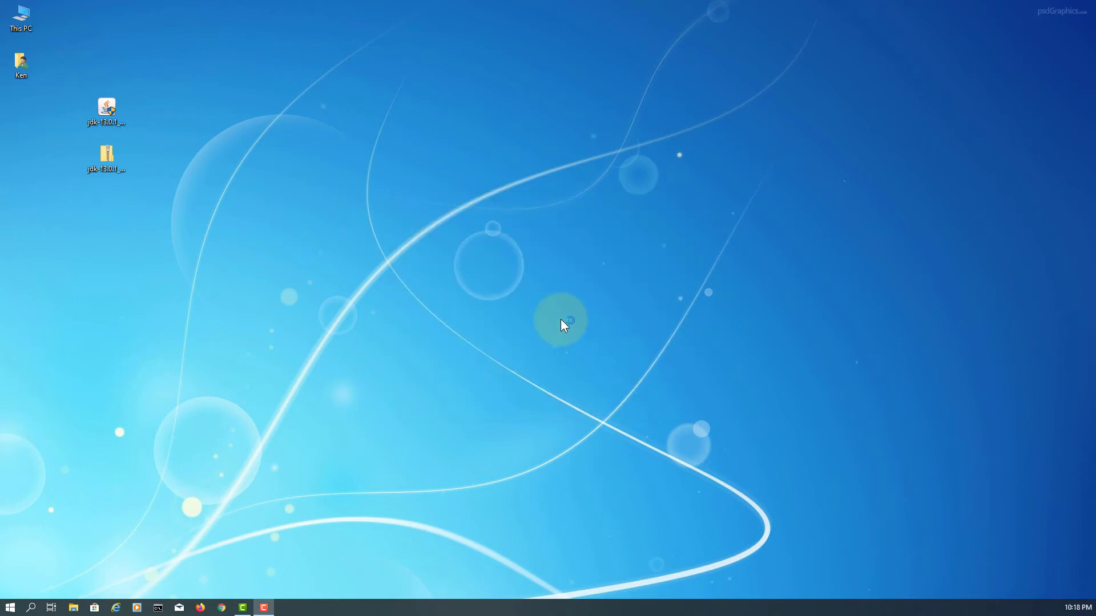
# - Open the folder C:\Program Files\Java\jdk-13.0.1 in File Explorer
pyautogui.doubleClick(29, 69)
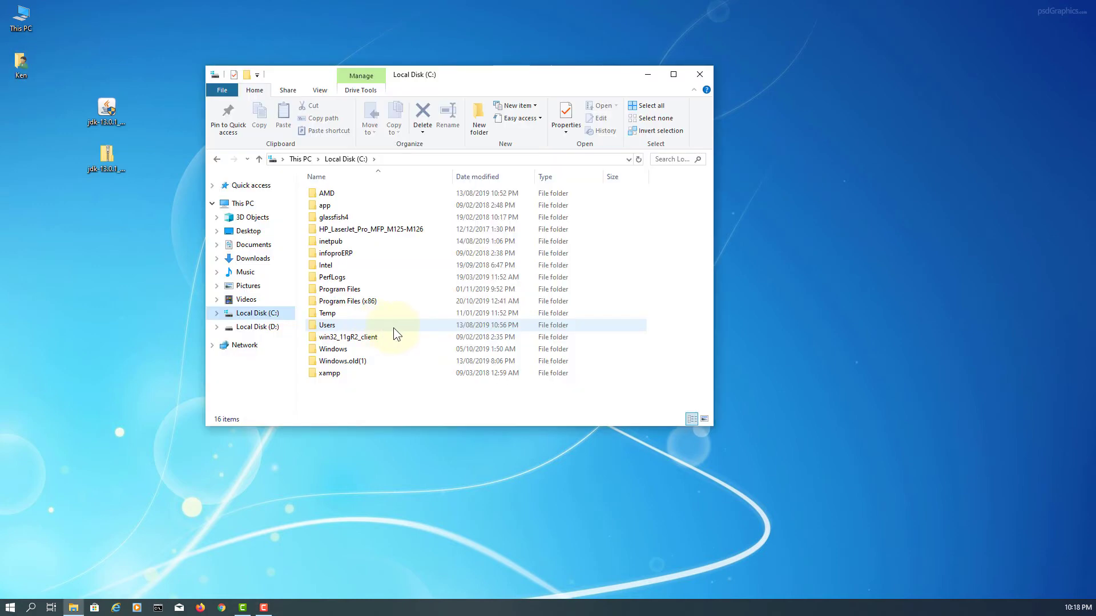
pyautogui.doubleClick(351, 284)
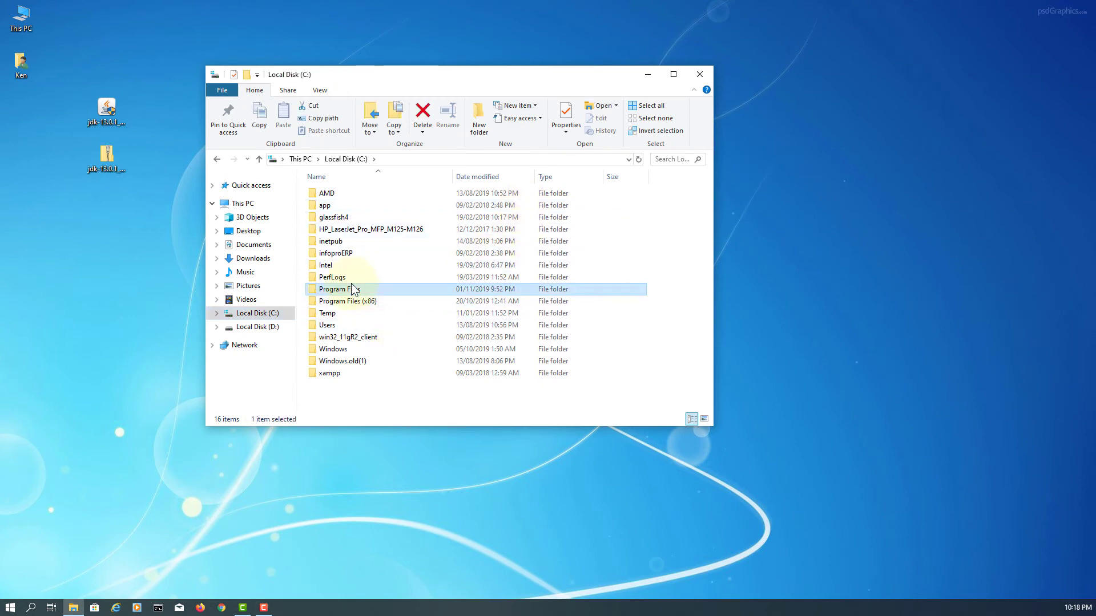
pyautogui.scroll(-5, 371, 294)
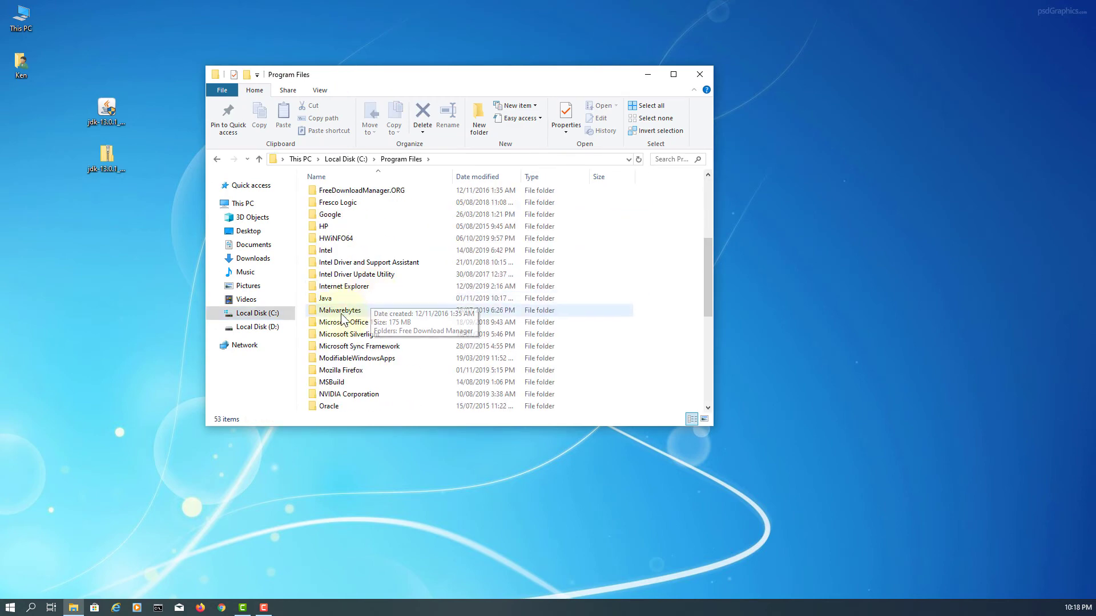
pyautogui.doubleClick(325, 297)
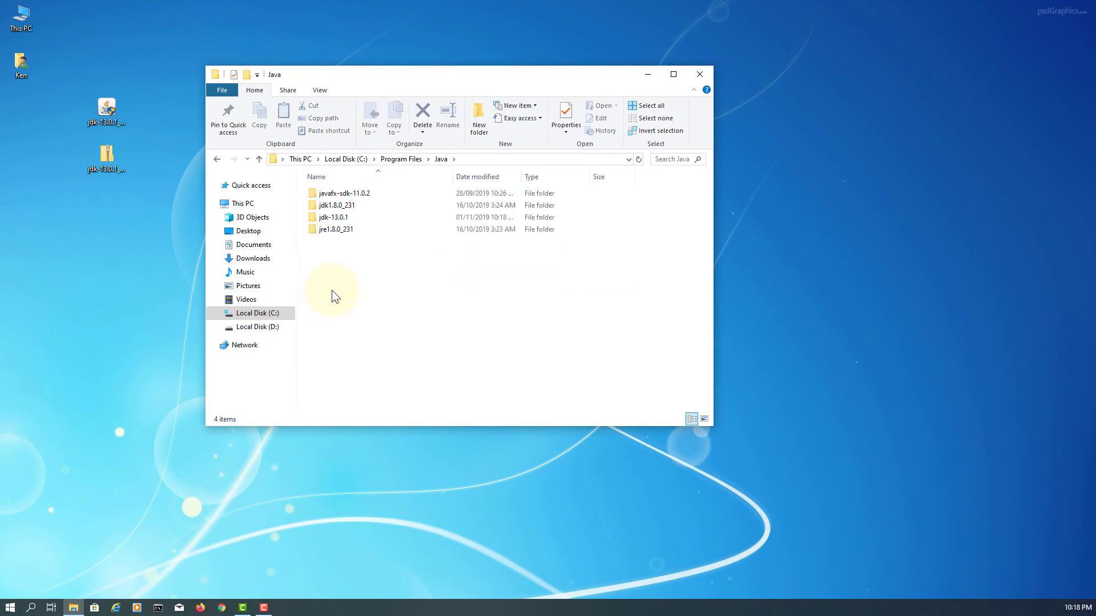
pyautogui.click(344, 218)
pyautogui.doubleClick(345, 218)
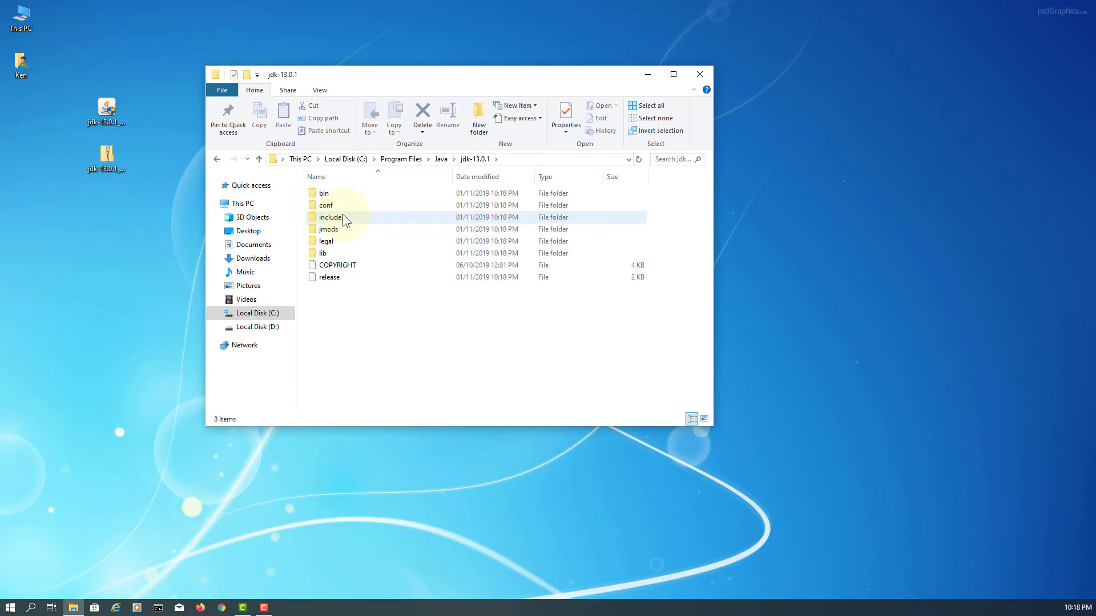
# - Copy the full path of the jdk-13.0.1 folder
pyautogui.click(545, 162)
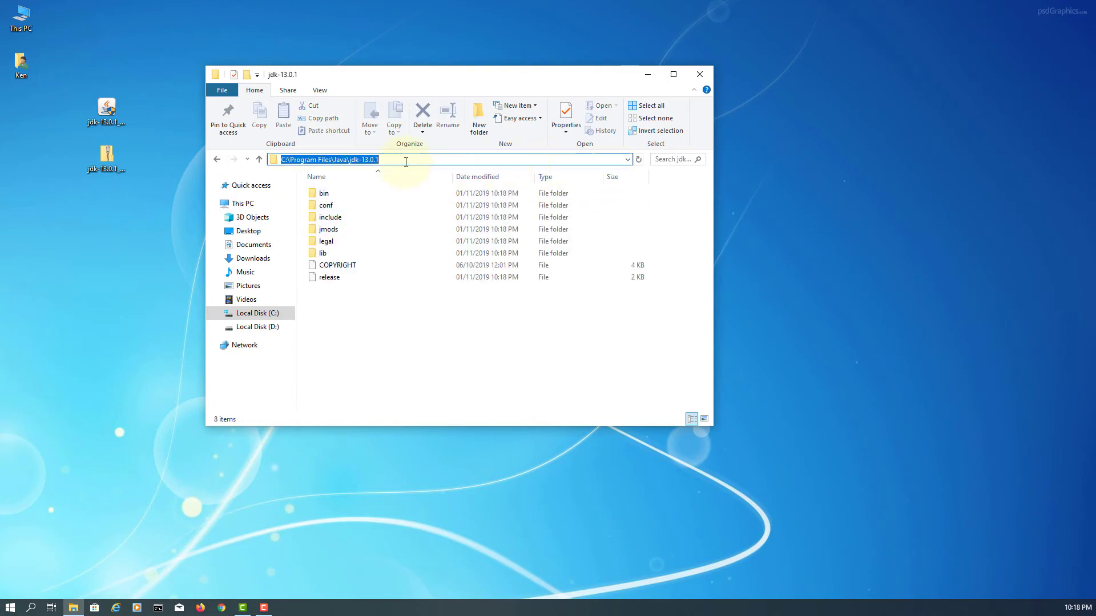
pyautogui.rightClick(355, 160)
pyautogui.click(385, 194)
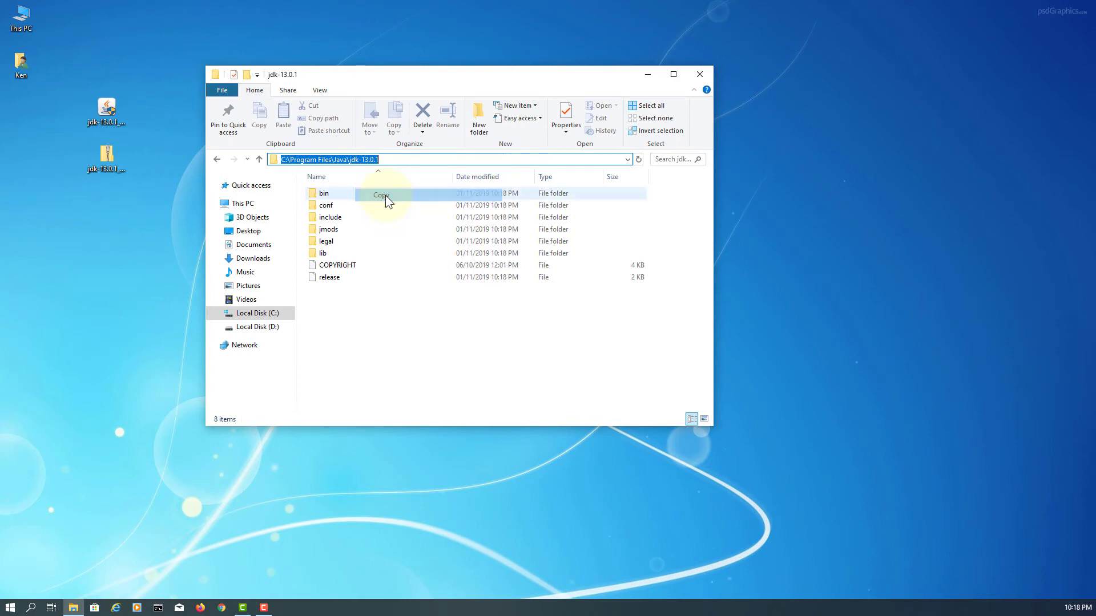
# - Open the Environment Variables dialog from the computer's advanced system settings
pyautogui.rightClick(13, 18)
pyautogui.click(85, 144)
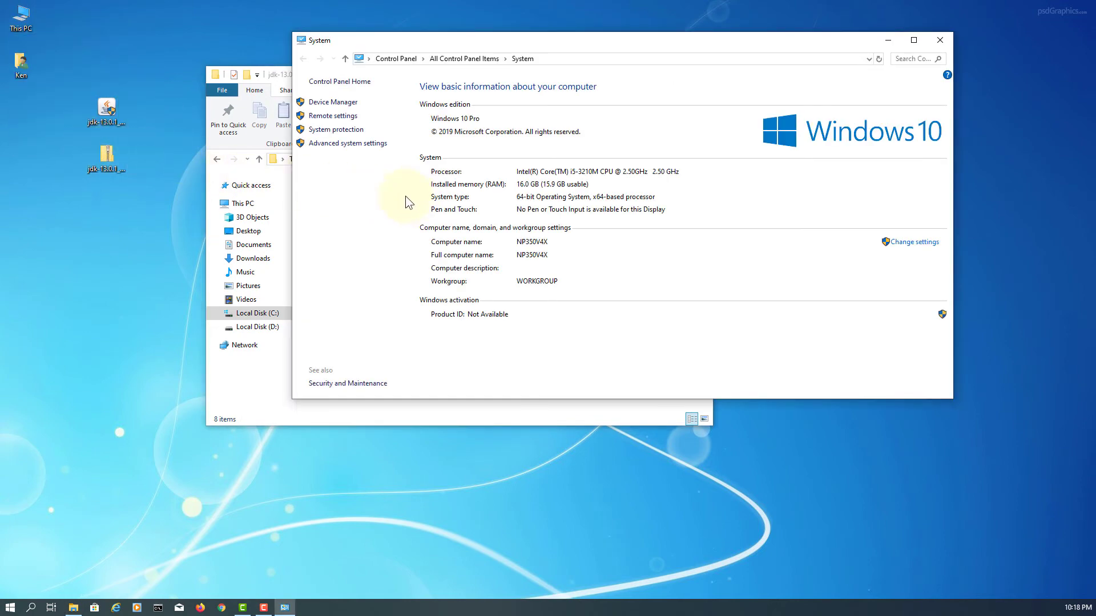
pyautogui.click(379, 147)
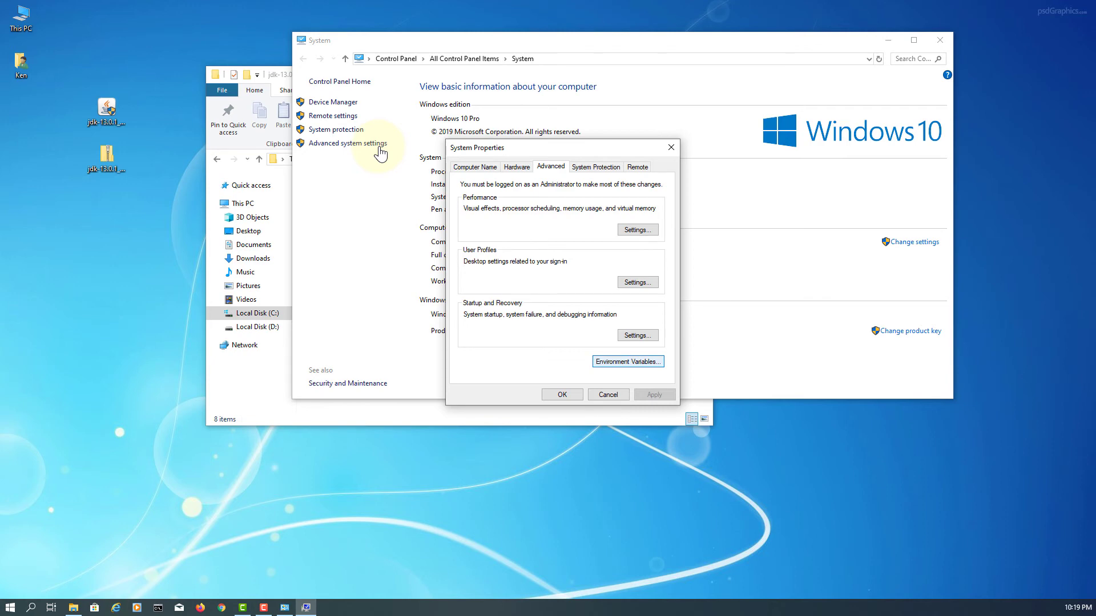
pyautogui.press('Return')
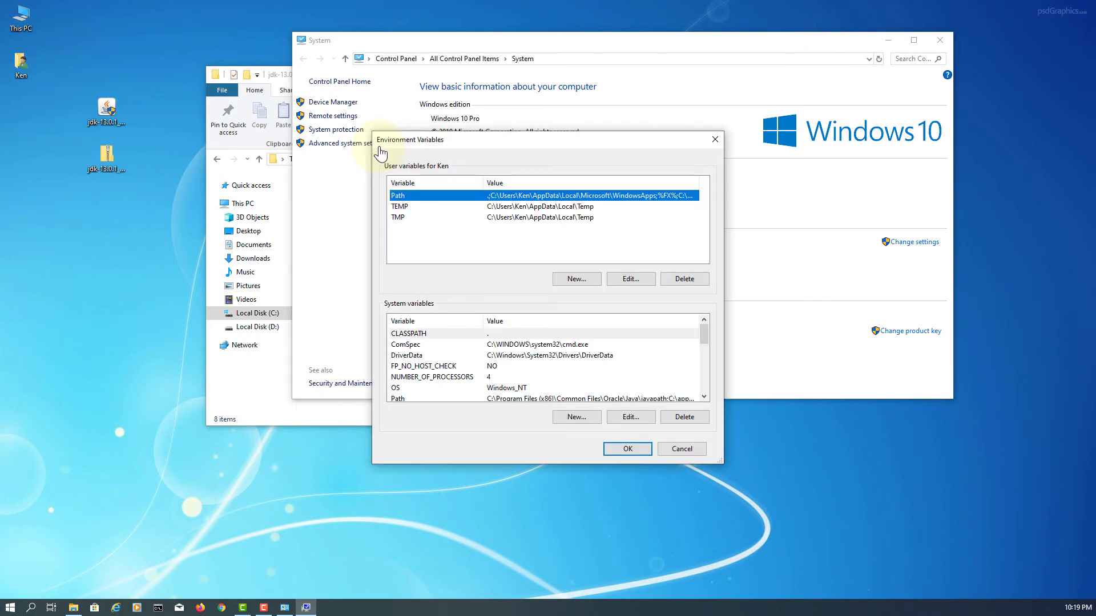
# - Create a user variable JAVA_HOME with the copied path C:\Program Files\Java\jdk-13.0.1 as its value
pyautogui.hotkey('alt', 'n')
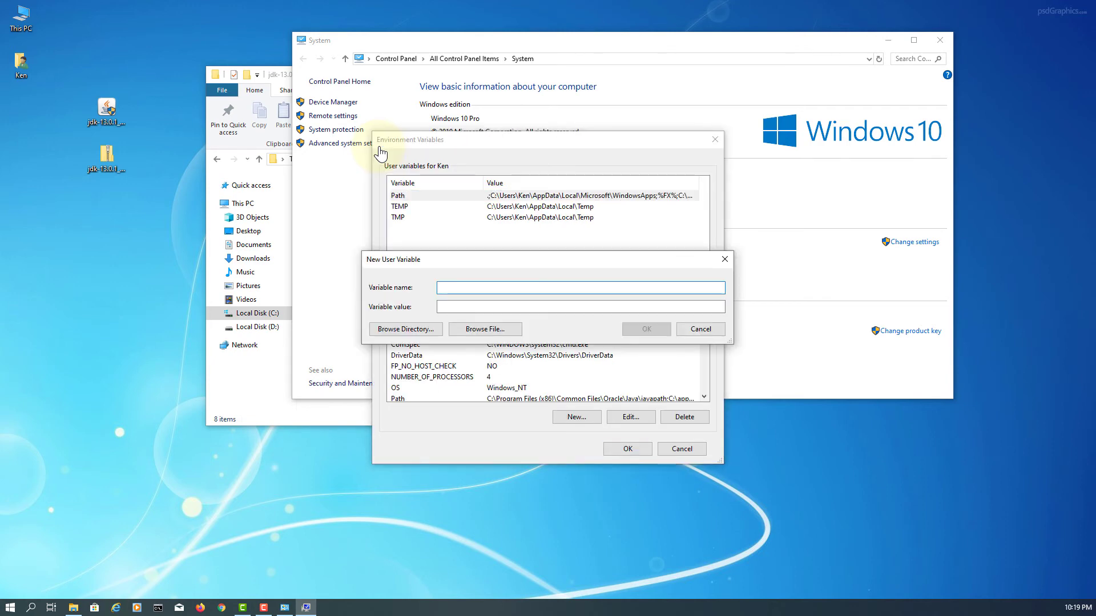
pyautogui.write('JAVA_HOME')
pyautogui.press('Tab')
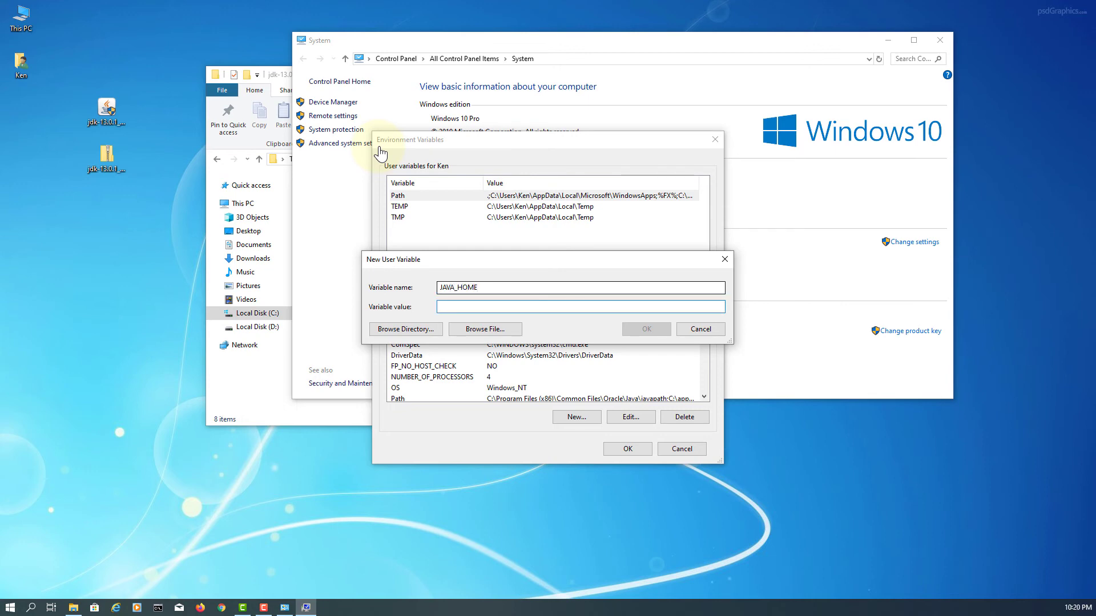
pyautogui.hotkey('ctrl', 'v')
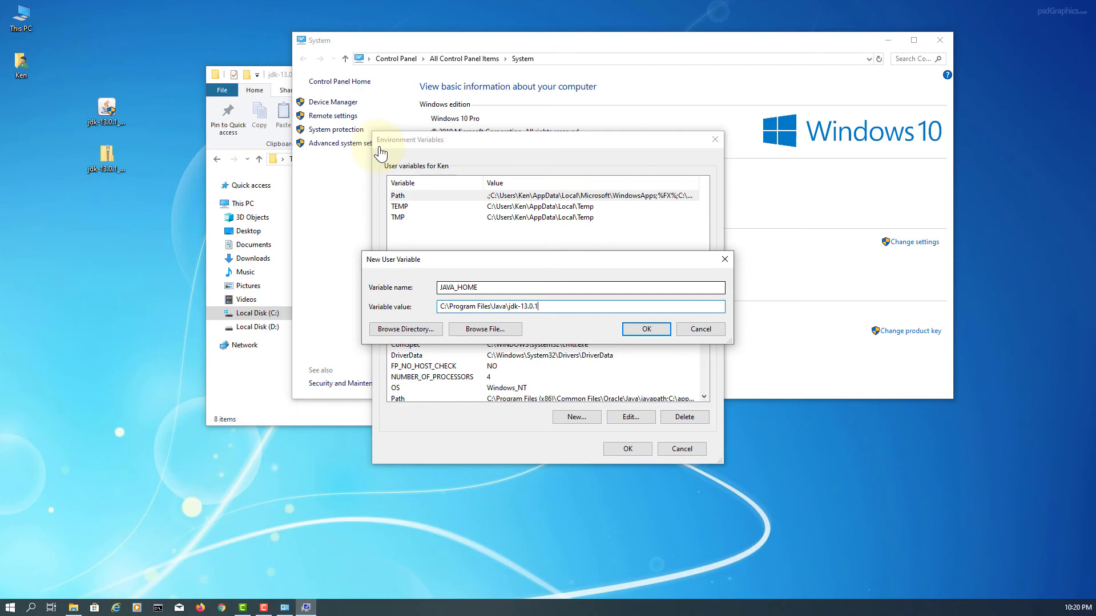
pyautogui.press('Return')
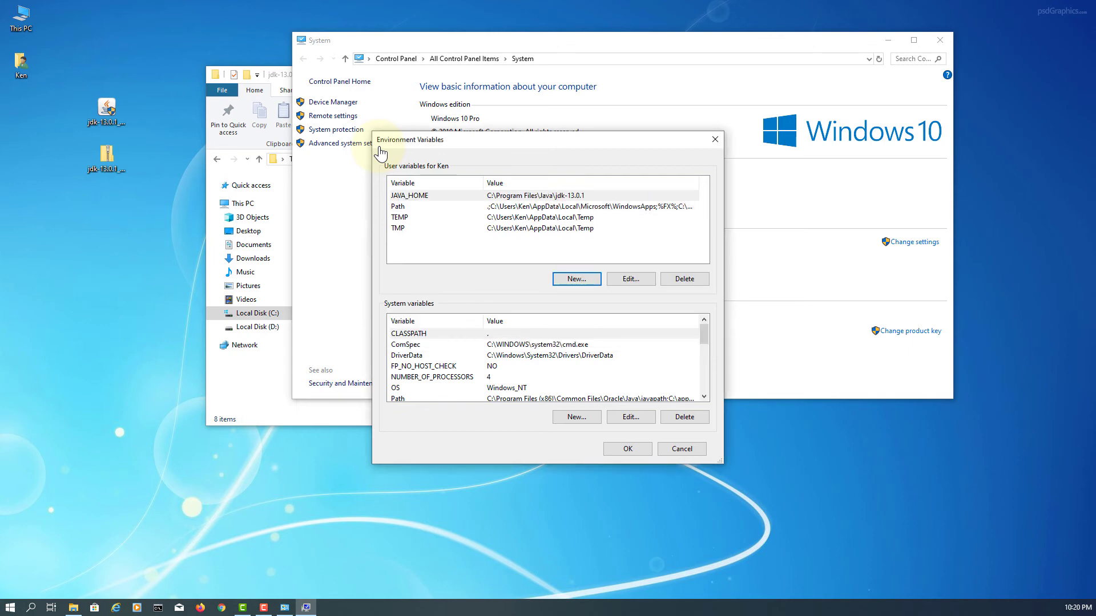
# - Create a user variable named CLASSPATH with a single dot (.) as its value
pyautogui.press('Return')
pyautogui.write('C')
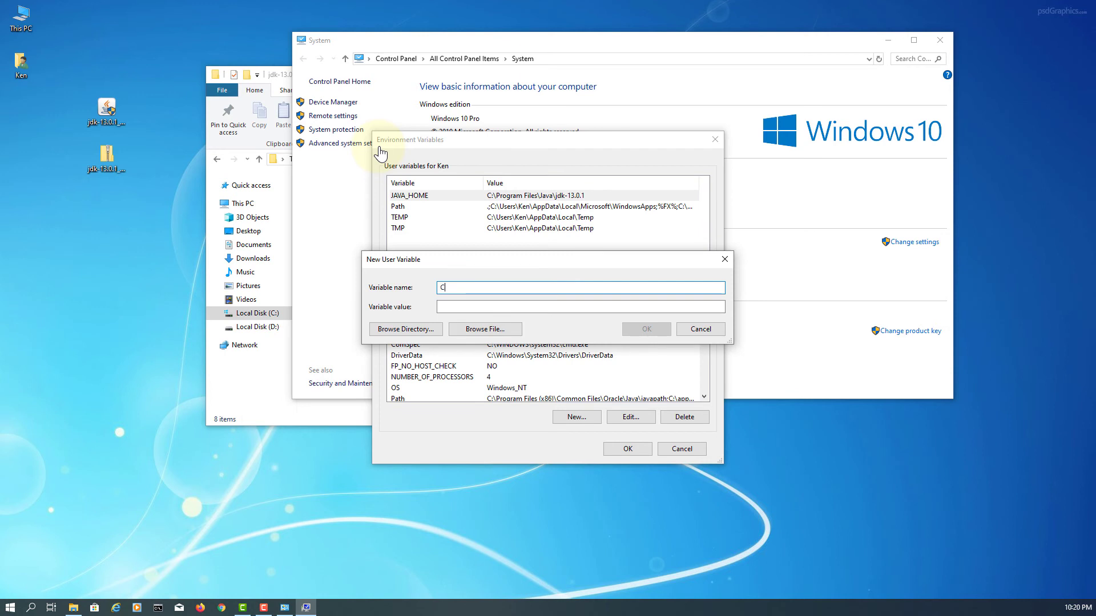
pyautogui.write('LASSPATH')
pyautogui.press('Tab')
pyautogui.write('.')
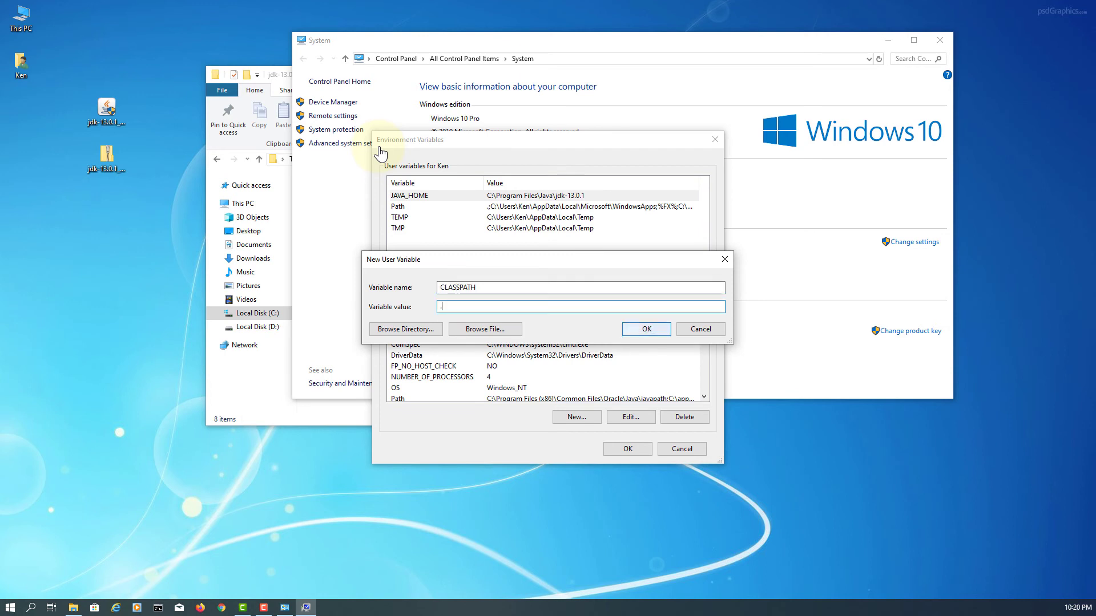
pyautogui.press('Tab')
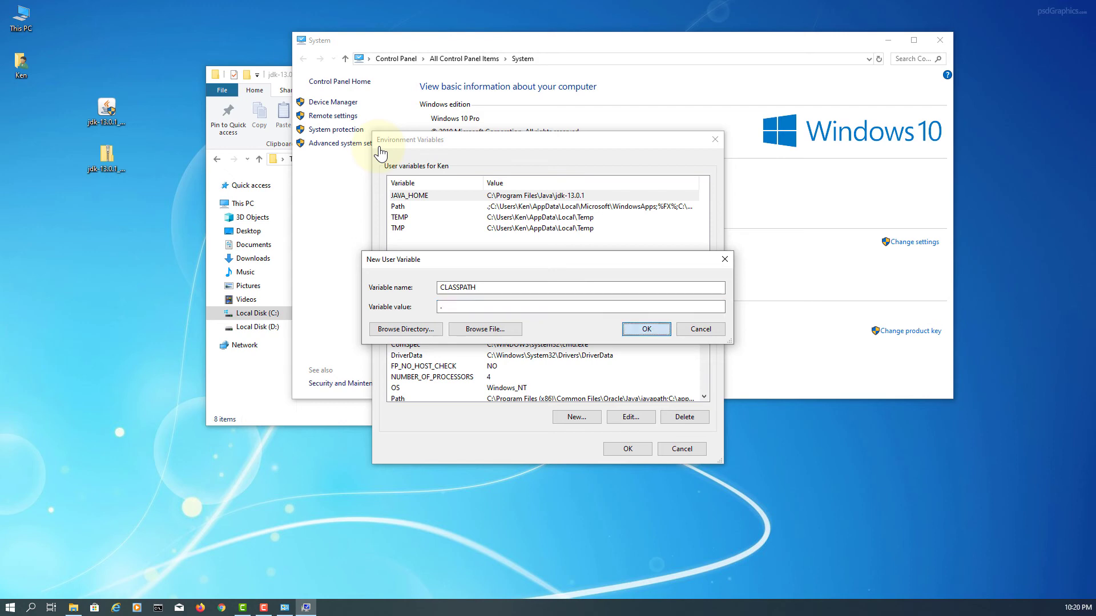
pyautogui.press('Return')
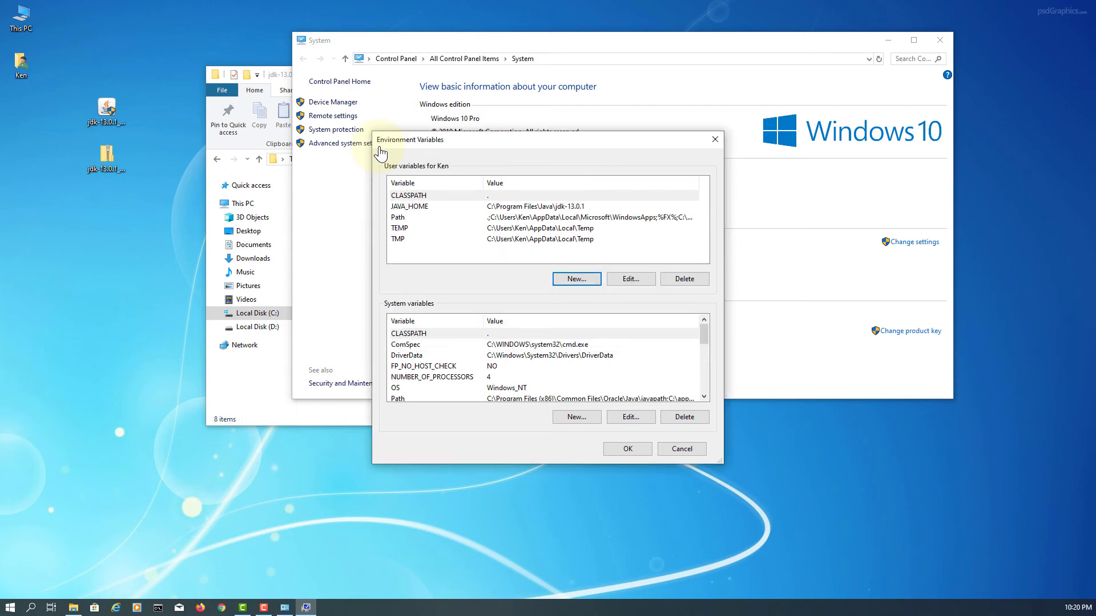
# - Add a new entry %JAVA_HOME%\bin to the user Path variable and confirm the edit
pyautogui.hotkey('shift', 'Tab')
pyautogui.press('Down')
pyautogui.press('Down')
pyautogui.hotkey('alt', 'e')
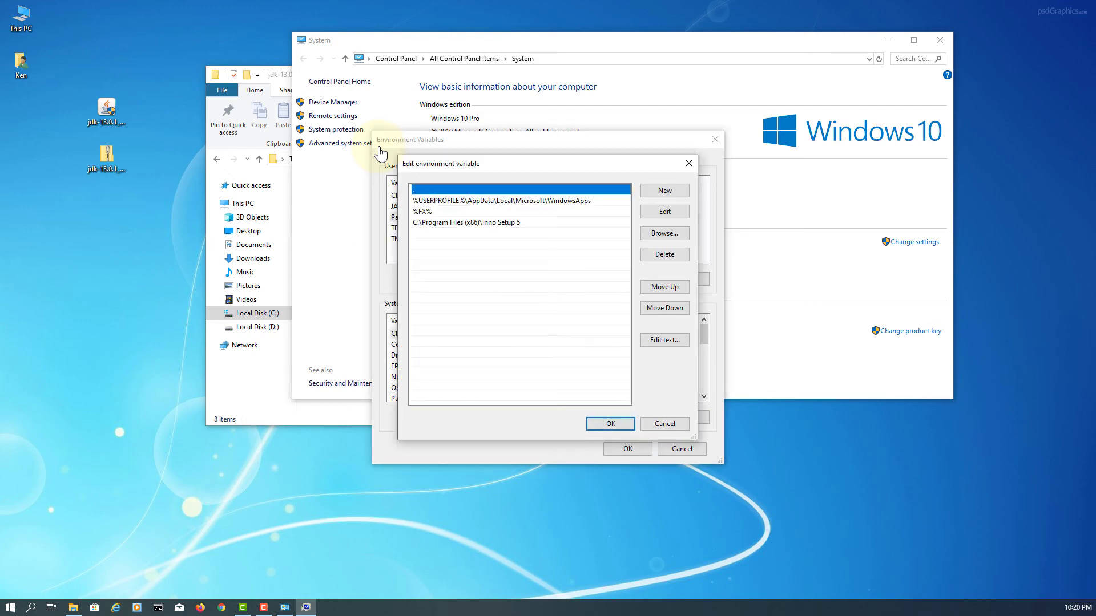
pyautogui.hotkey('alt', 'n')
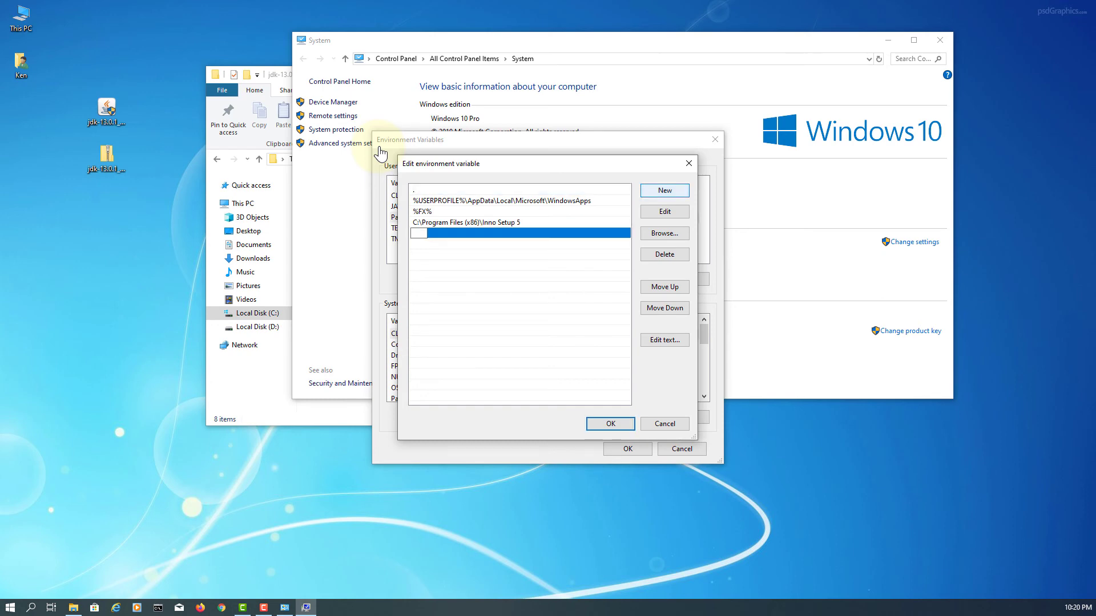
pyautogui.write('JAVA_HOME%')
pyautogui.press('End')
pyautogui.write('%\\bin')
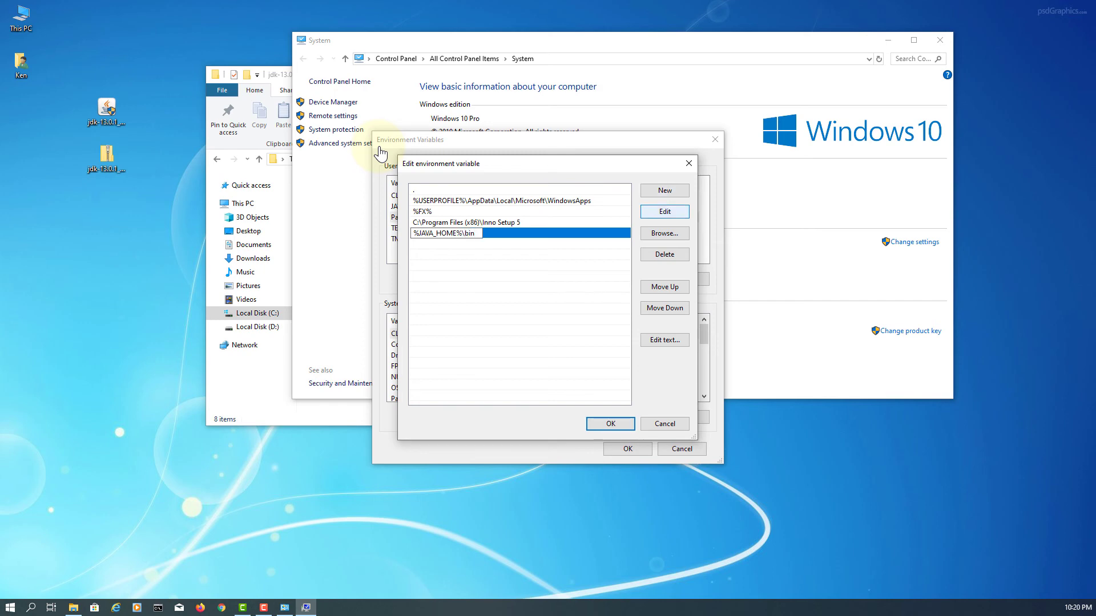
pyautogui.press('Return')
pyautogui.press('Return')
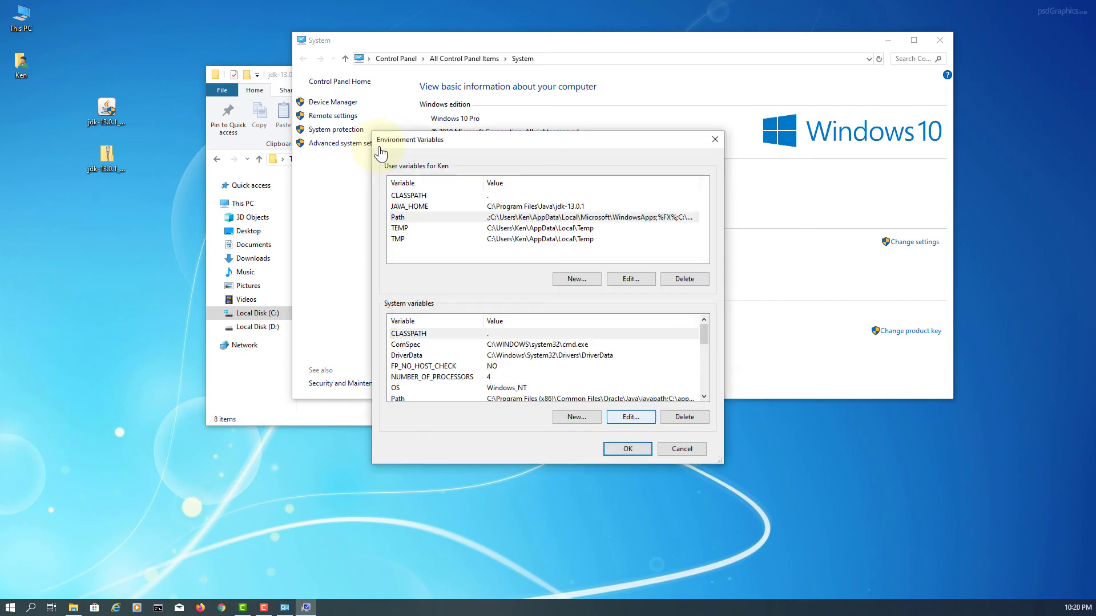
# - Accept the environment variable changes and the system properties, and close the System window
pyautogui.press('Return')
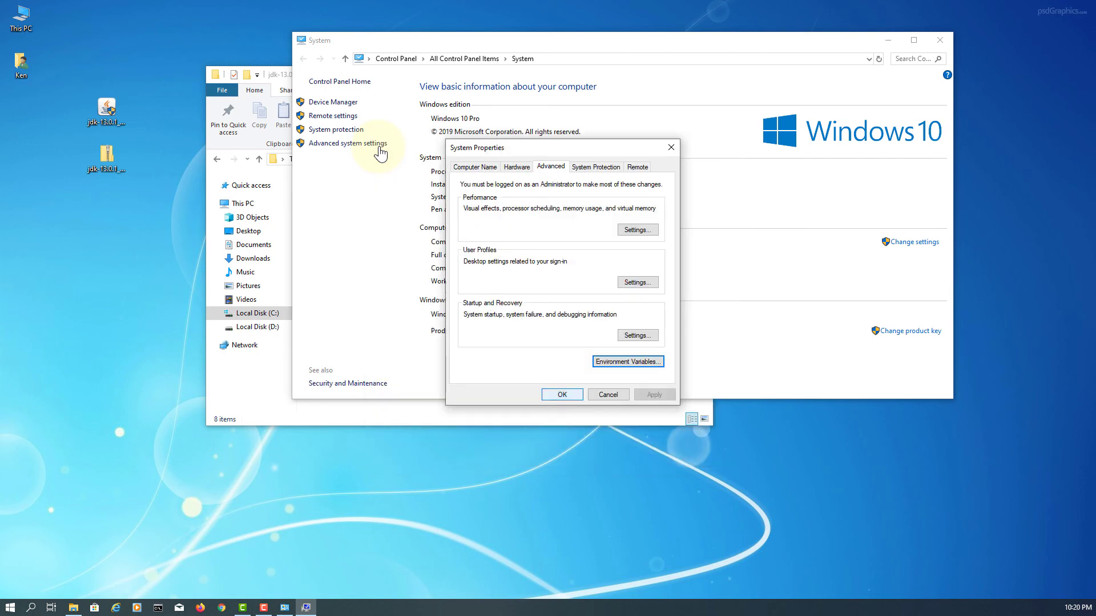
pyautogui.press('Return')
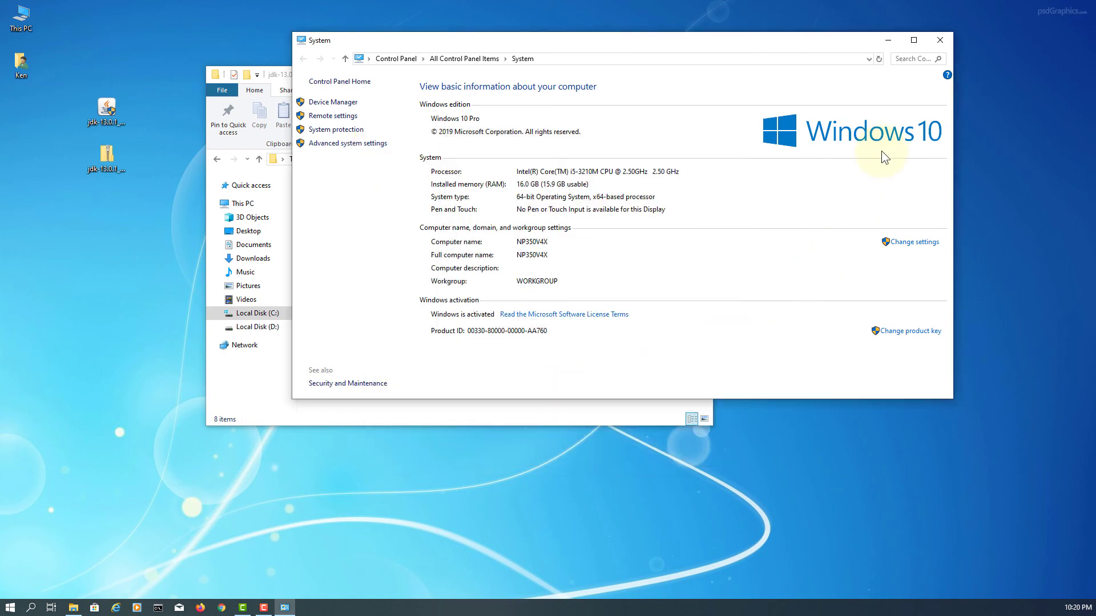
pyautogui.click(940, 39)
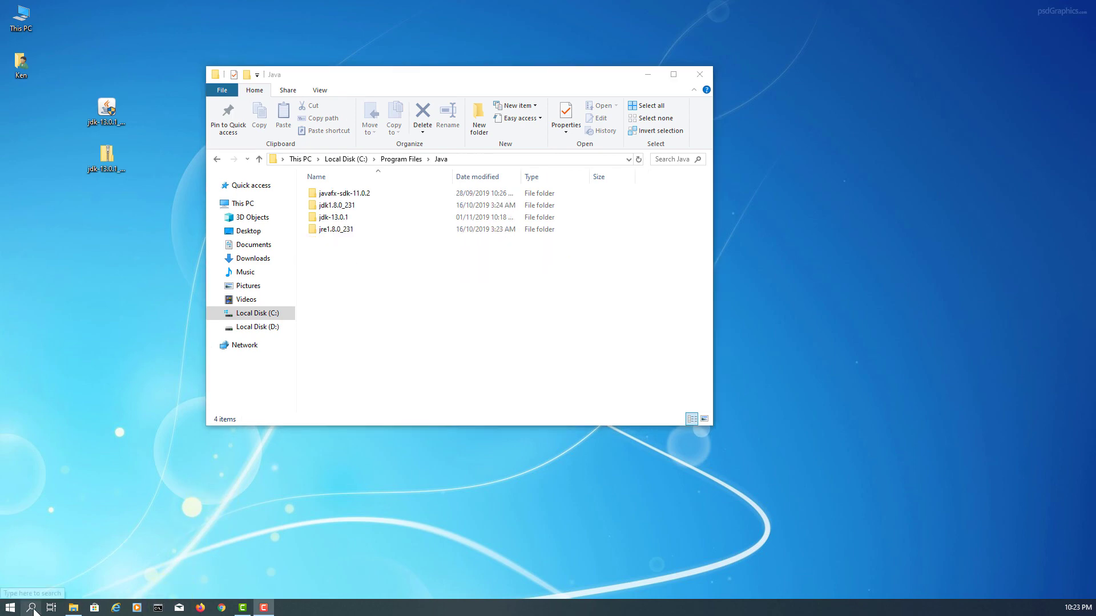
# - Check the installed Java compiler version with javac -version in a Command Prompt, then close the prompt
pyautogui.click(31, 608)
pyautogui.write('cmd')
pyautogui.press('Return')
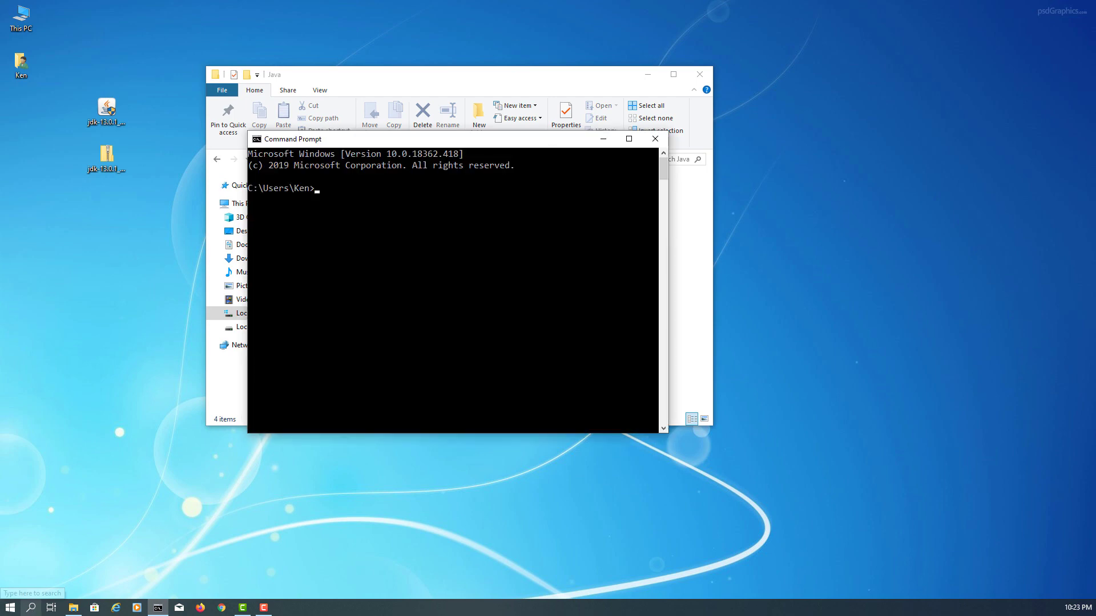
pyautogui.write('va')
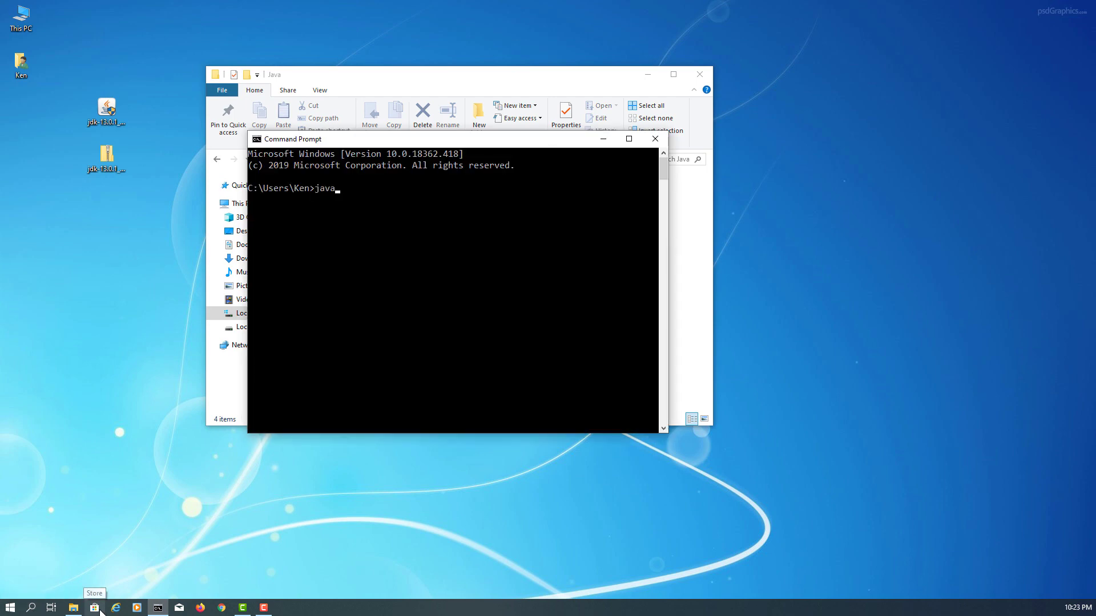
pyautogui.write('c -version')
pyautogui.press('Return')
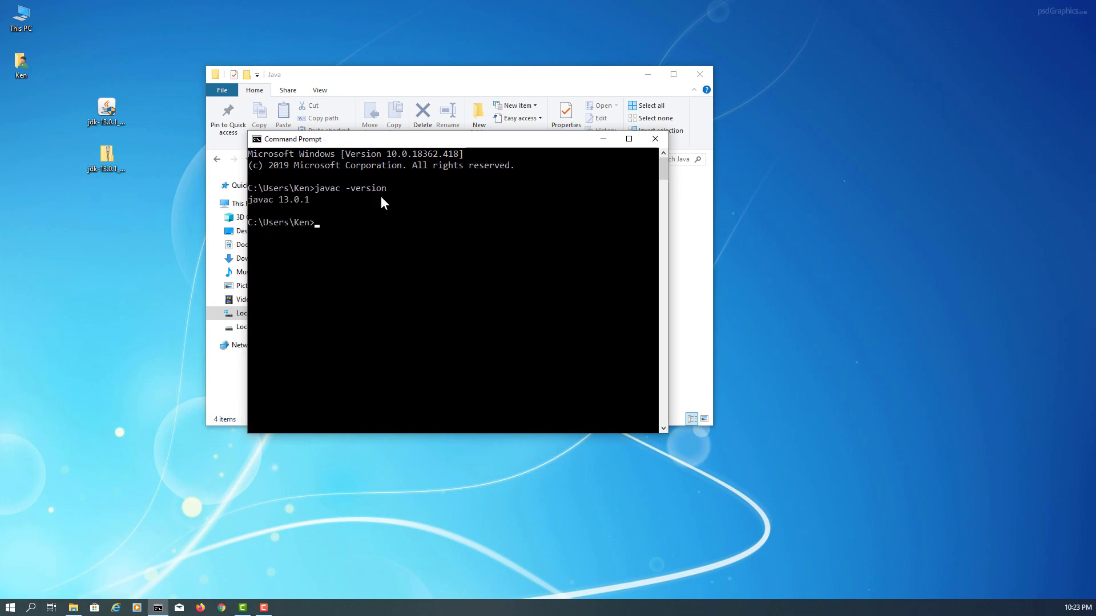
pyautogui.click(655, 139)
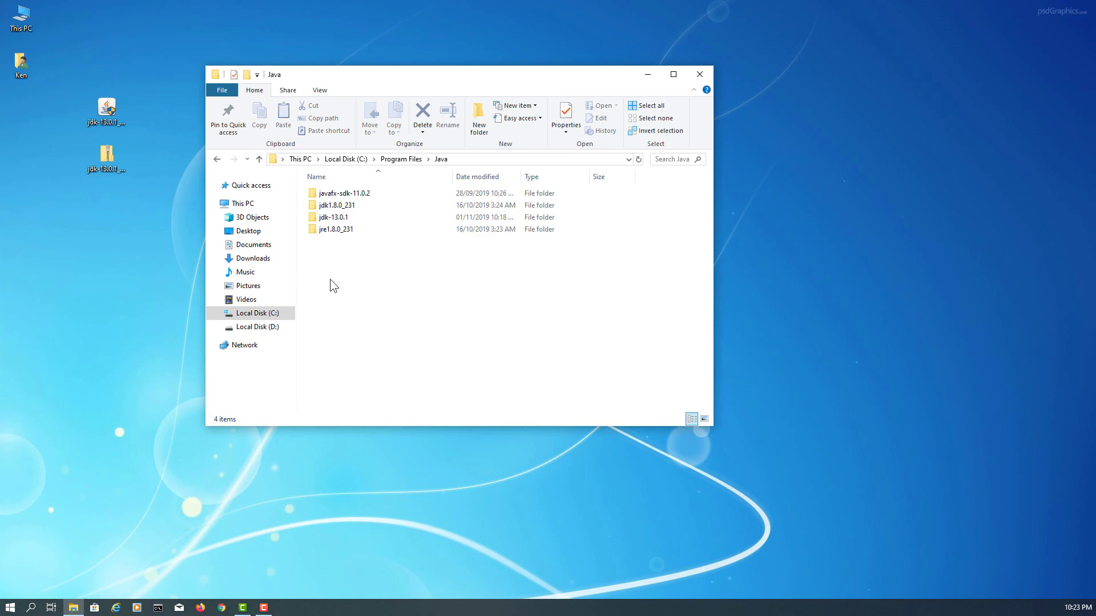
# - Select the JDK 13.0.1 documentation zip archive on the desktop
pyautogui.click(107, 162)
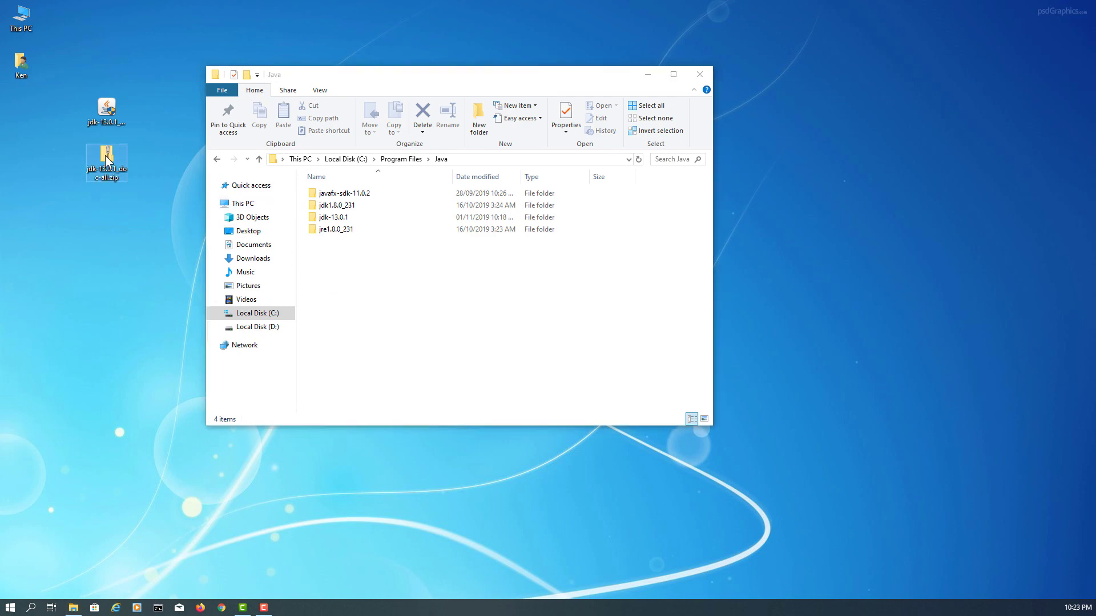